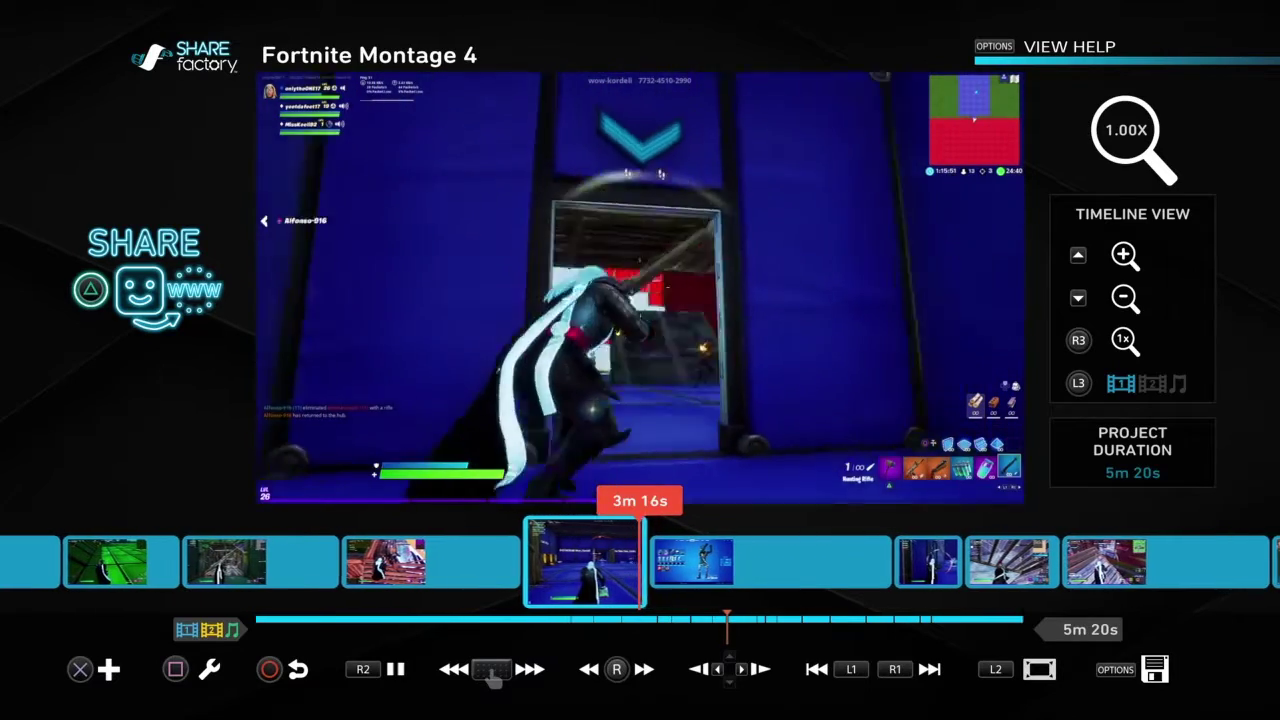
# Step: Pause the Fortnite Montage 4 preview at 3m 16s on the box-fight clip
pyautogui.press('space')
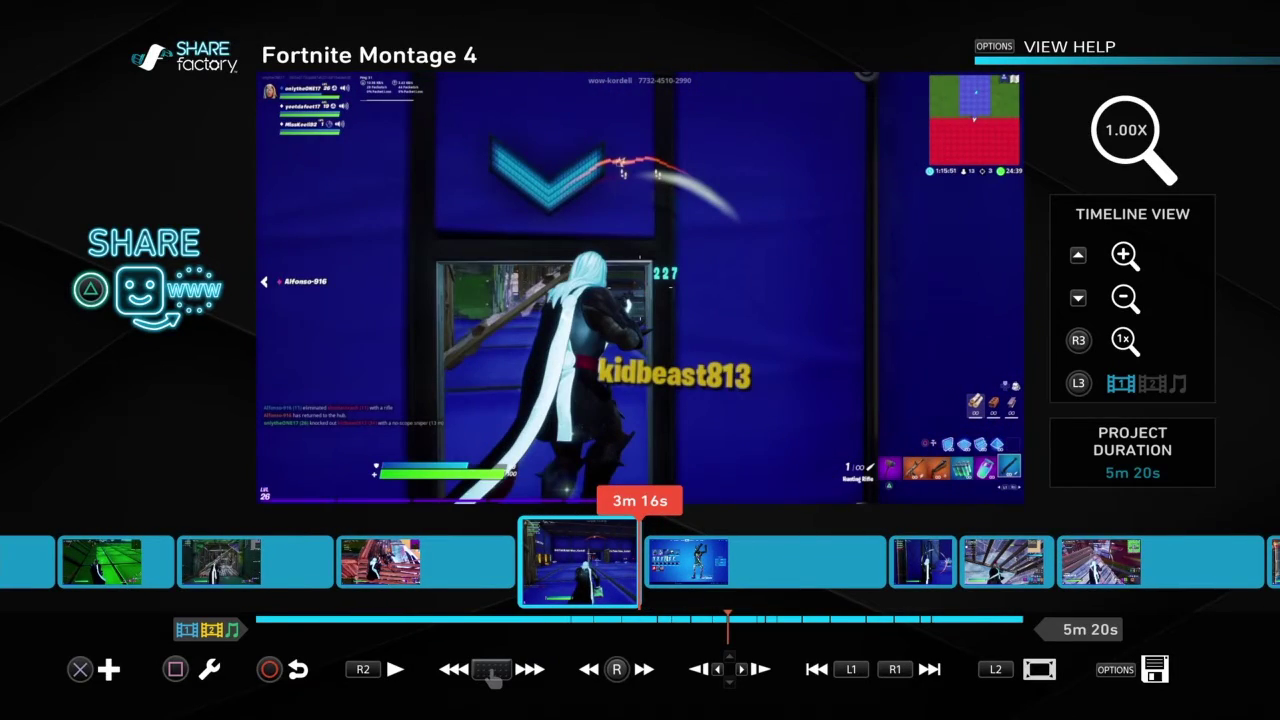
# Step: Resume the montage preview from 3m 16s and watch through to the locker emote at 4m 15s
pyautogui.press('space')
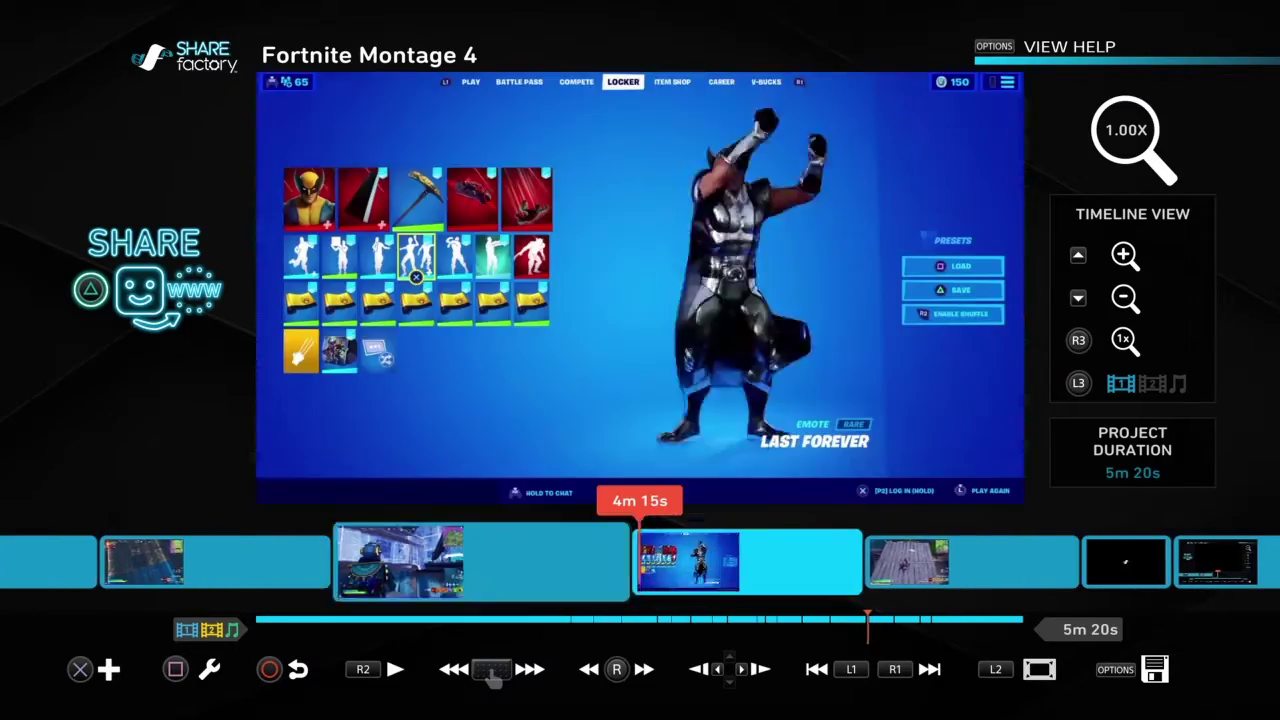
# Step: Replay the montage from about 3m 30s and pause around 4m 33s in the Shotgun Specialist fight
pyautogui.press('space')
pyautogui.press('Left')
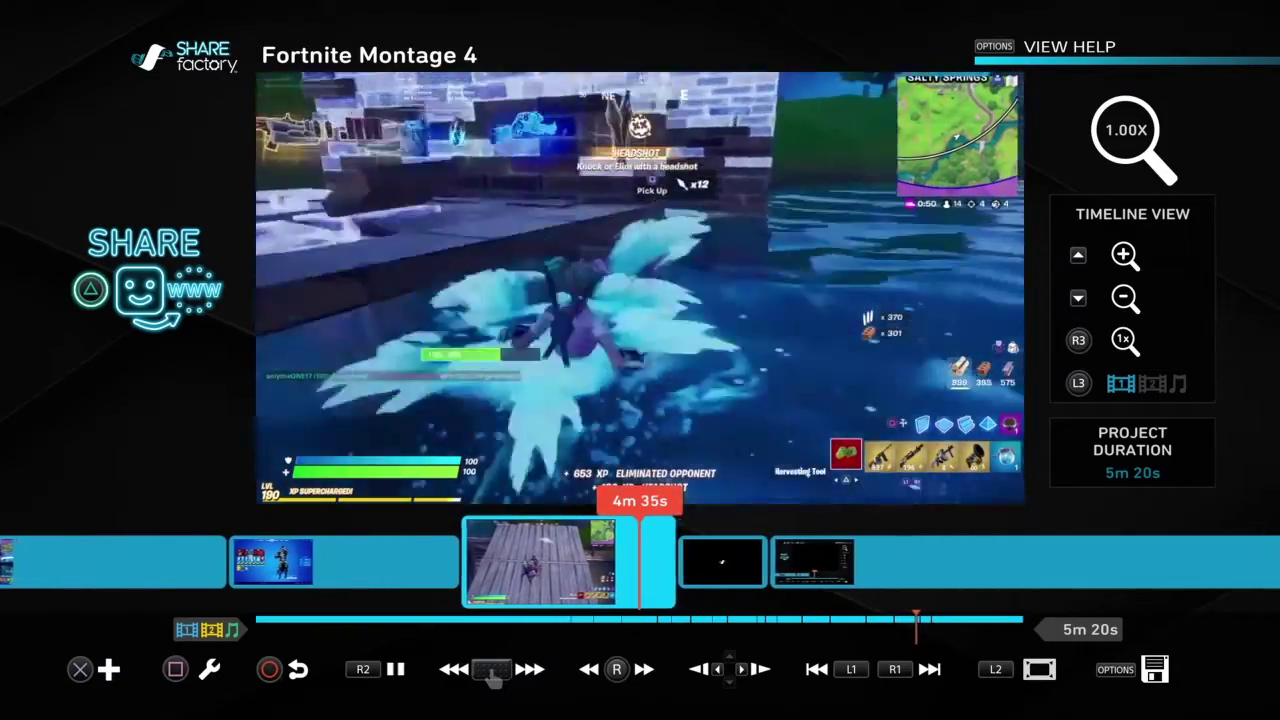
pyautogui.press('space')
# Step: Step back clip by clip from 4m 32s through the locker emote to the titled intro at 2m 17s
pyautogui.press('Left')
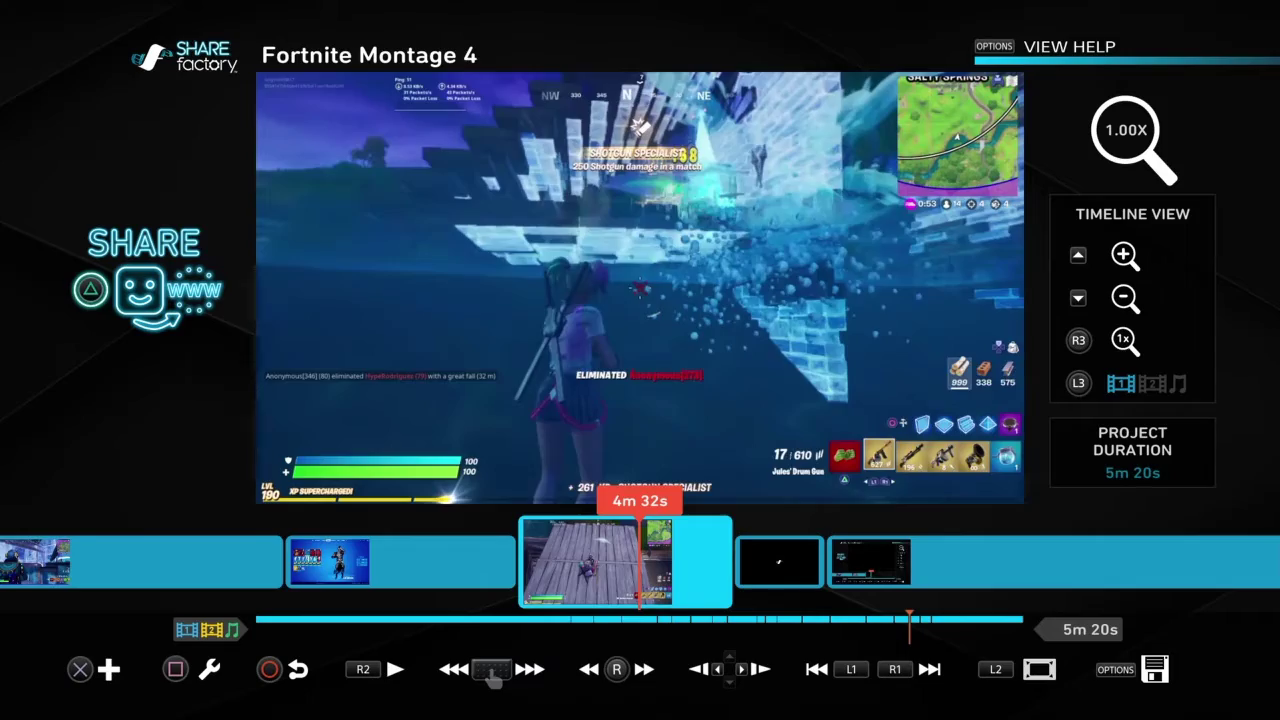
pyautogui.press('Left')
pyautogui.press('Left')
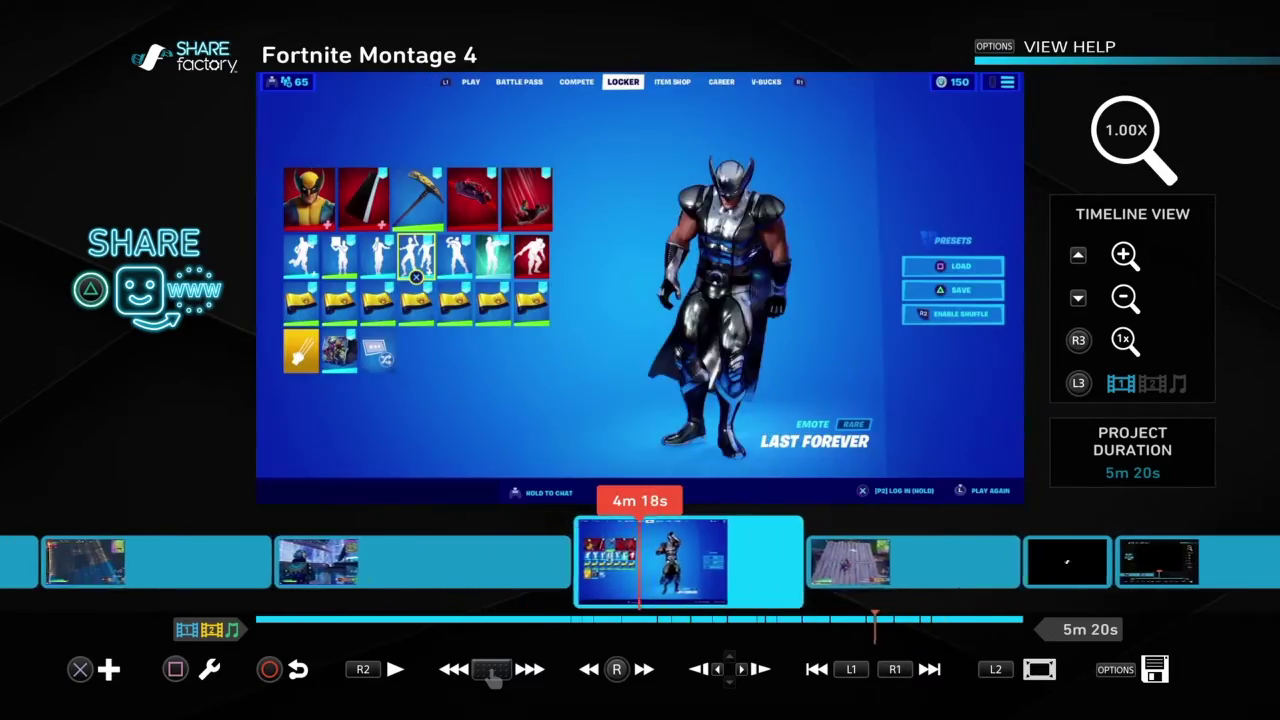
pyautogui.press('Left')
pyautogui.press('Left')
pyautogui.press('Left')
pyautogui.press('Left')
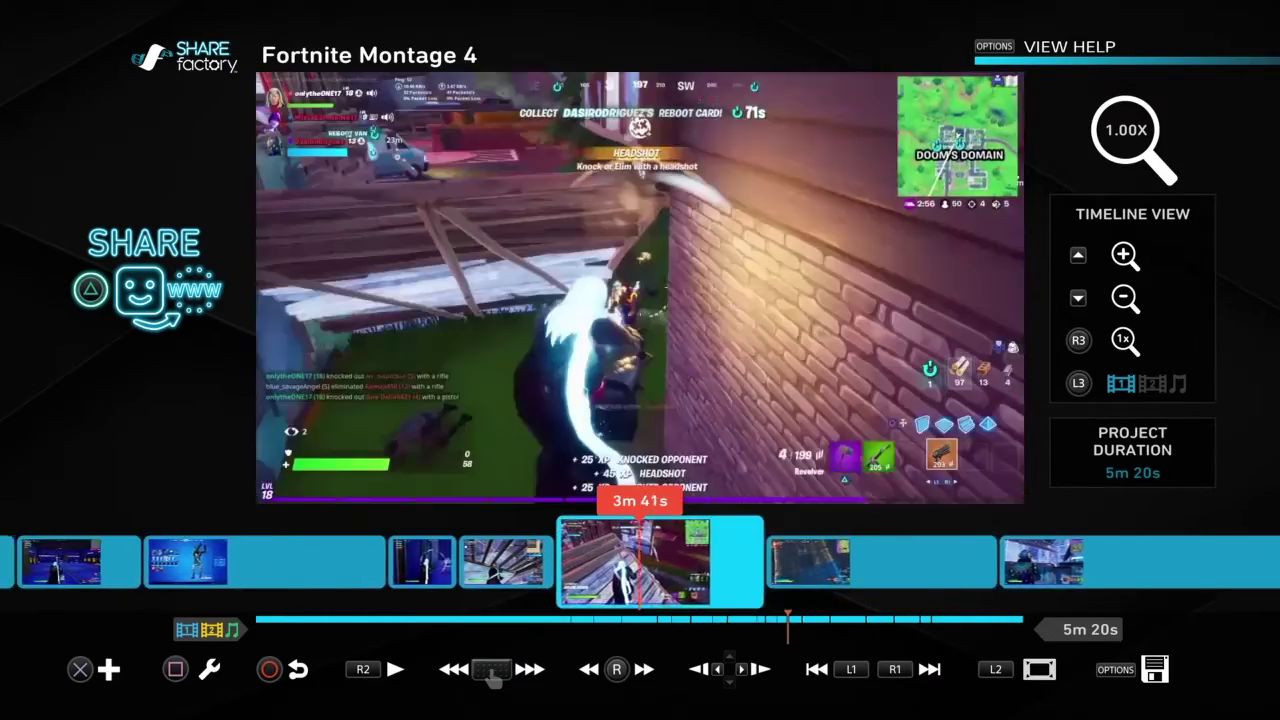
pyautogui.press('Left')
pyautogui.press('Left')
pyautogui.press('Left')
pyautogui.press('Left')
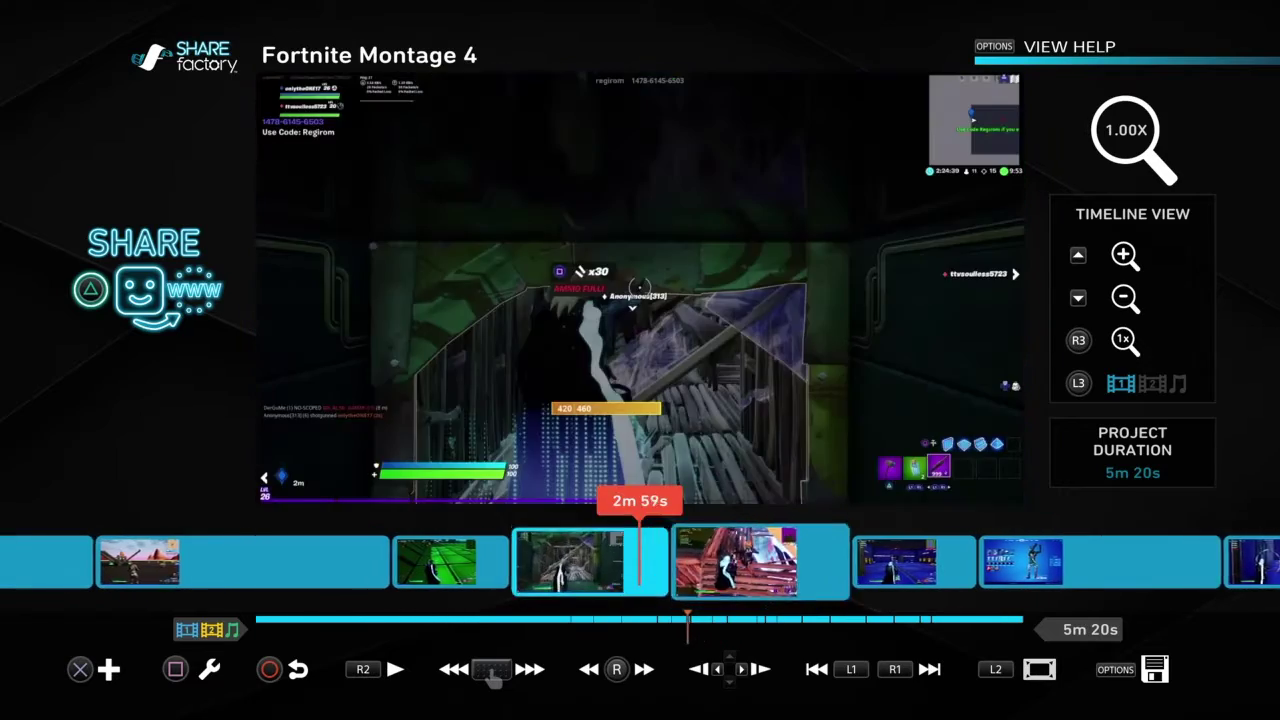
pyautogui.press('Left')
pyautogui.press('Left')
pyautogui.press('Left')
pyautogui.press('Left')
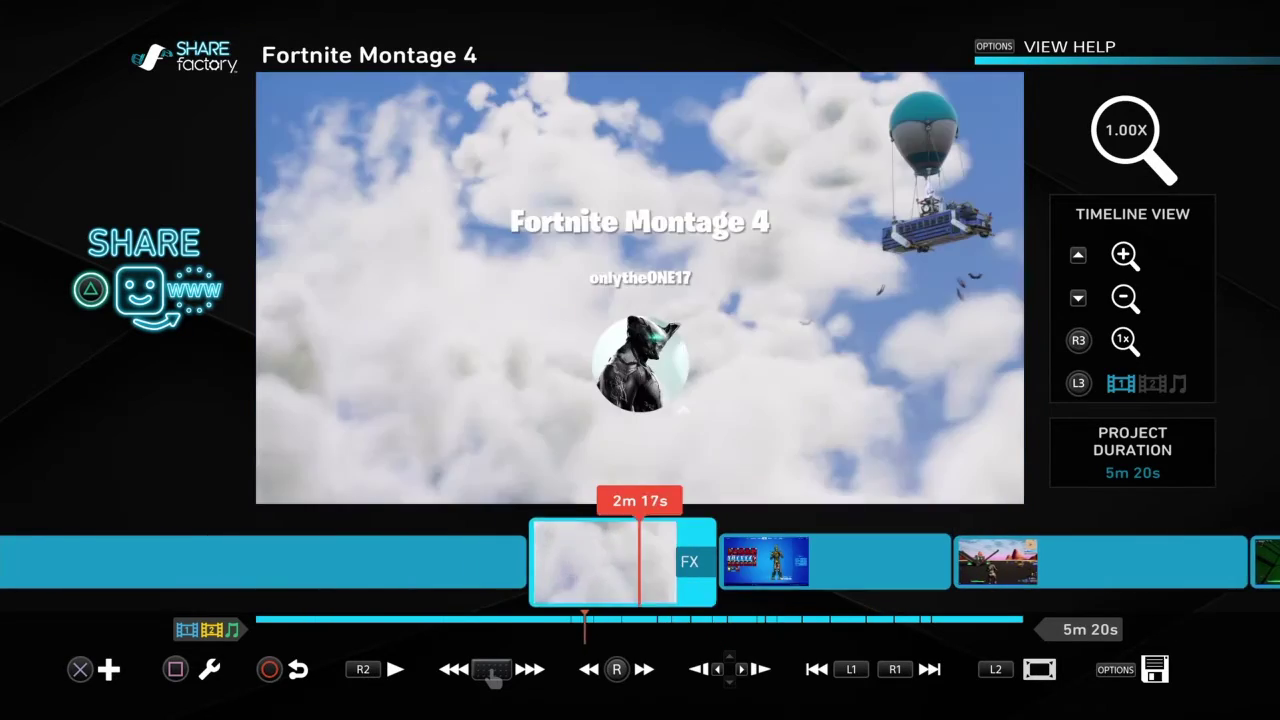
pyautogui.press('Left')
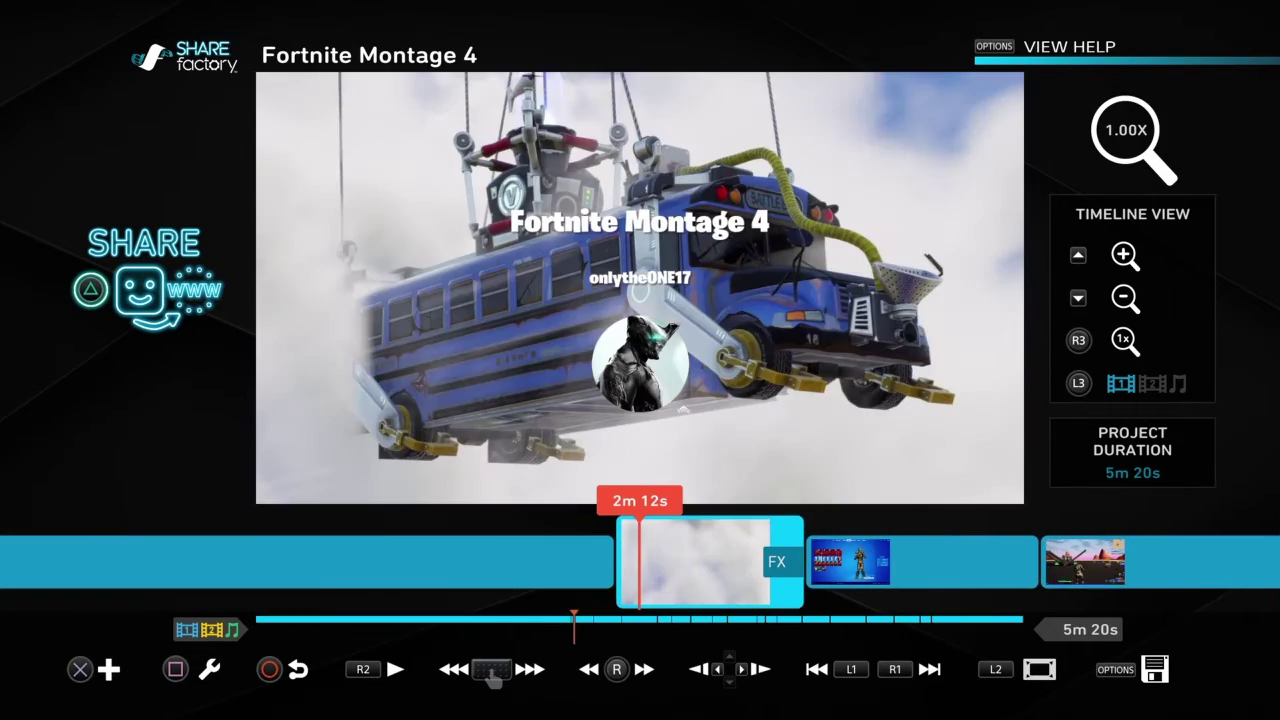